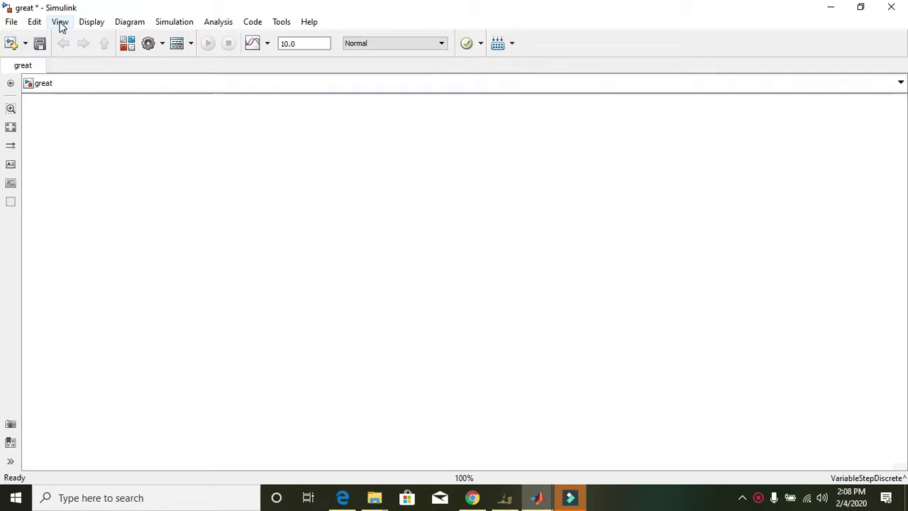
# Add the Scope block from the Library Browser search results to the model 'great'
pyautogui.click(60, 22)
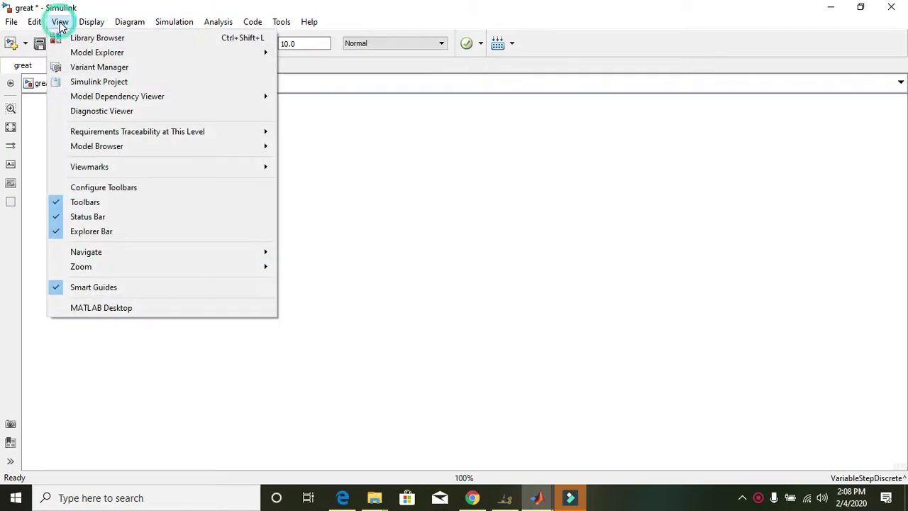
pyautogui.click(146, 41)
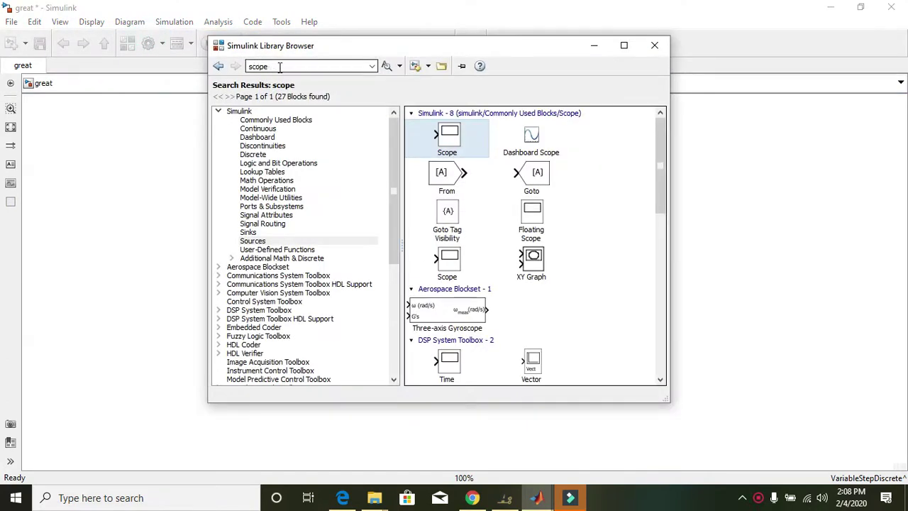
pyautogui.click(448, 134)
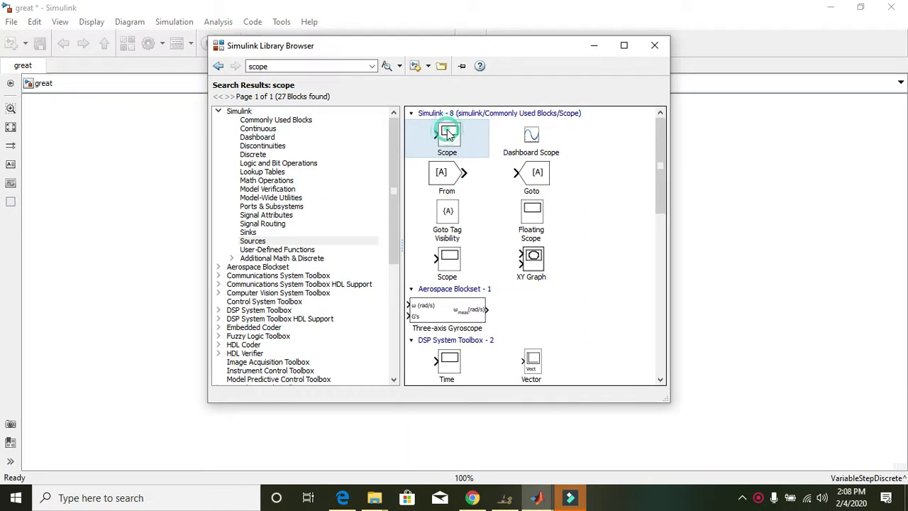
pyautogui.rightClick(448, 139)
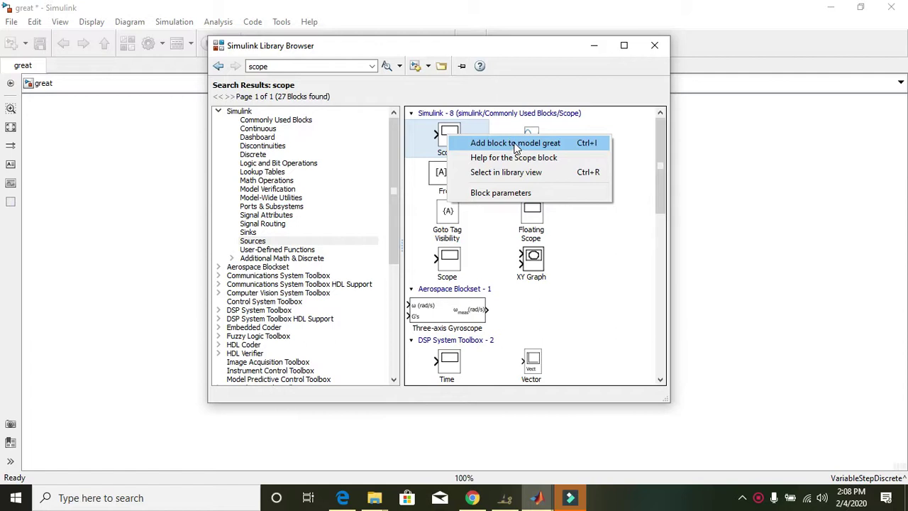
pyautogui.click(515, 145)
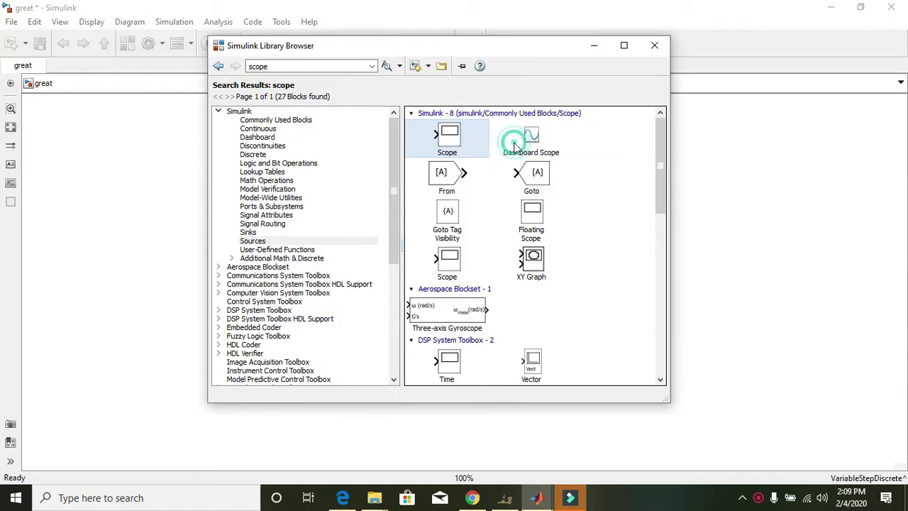
pyautogui.click(593, 46)
# Move the Scope block up and enlarge it to about three times its size
pyautogui.moveTo(467, 284)
pyautogui.mouseDown()
pyautogui.moveTo(465, 255)
pyautogui.moveTo(421, 240)
pyautogui.mouseUp()
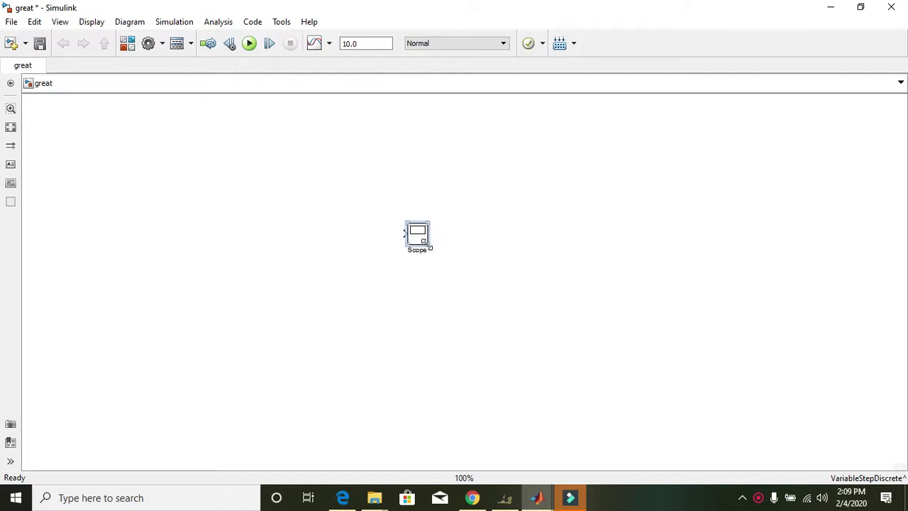
pyautogui.moveTo(429, 246); pyautogui.dragTo(488, 298)
pyautogui.moveTo(452, 254); pyautogui.dragTo(476, 246)
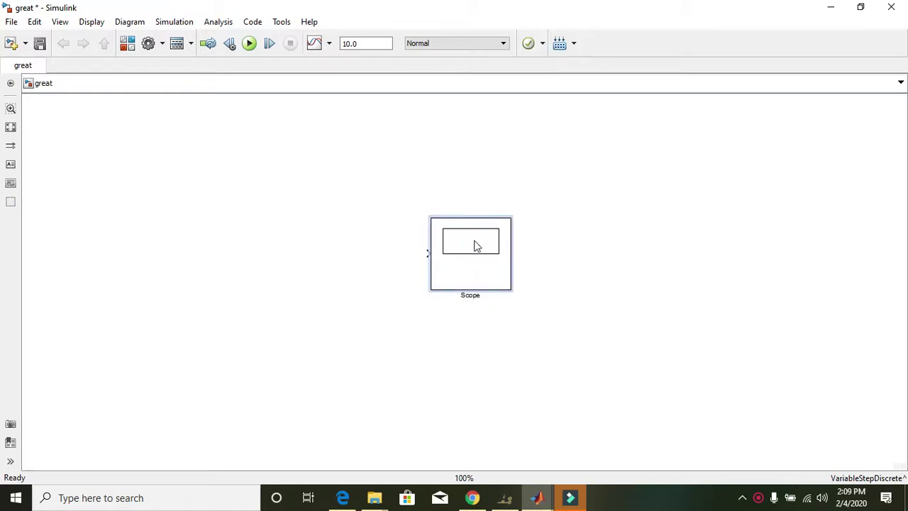
pyautogui.click(370, 215)
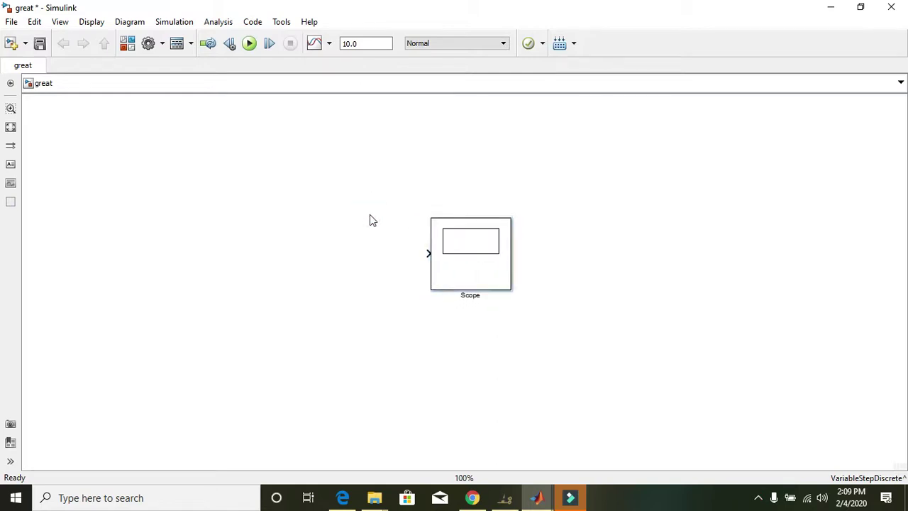
# Search the library for 'sine' and add the Sine Wave block to model 'great'
pyautogui.click(60, 22)
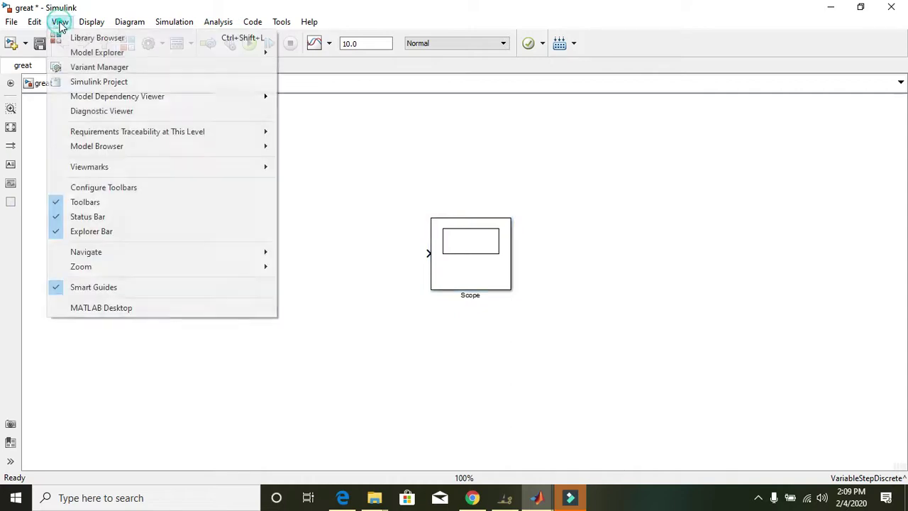
pyautogui.click(93, 39)
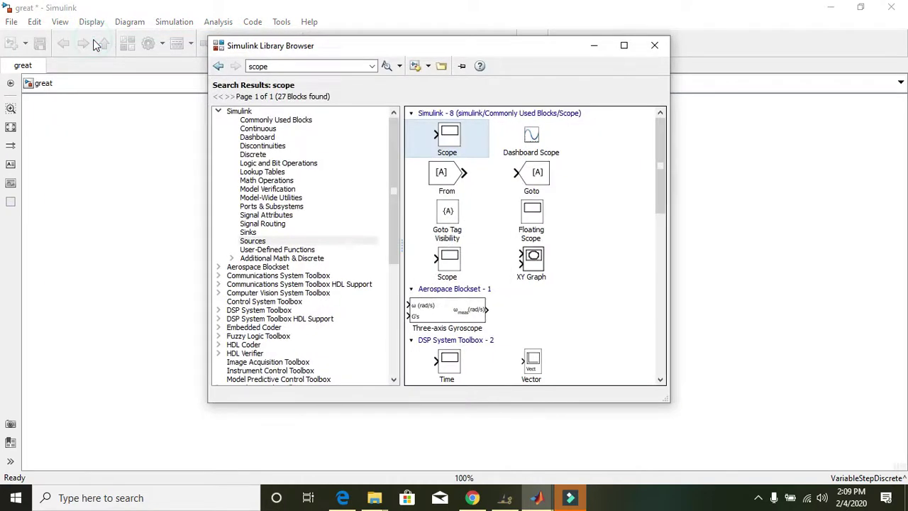
pyautogui.doubleClick(288, 66)
pyautogui.write('sine')
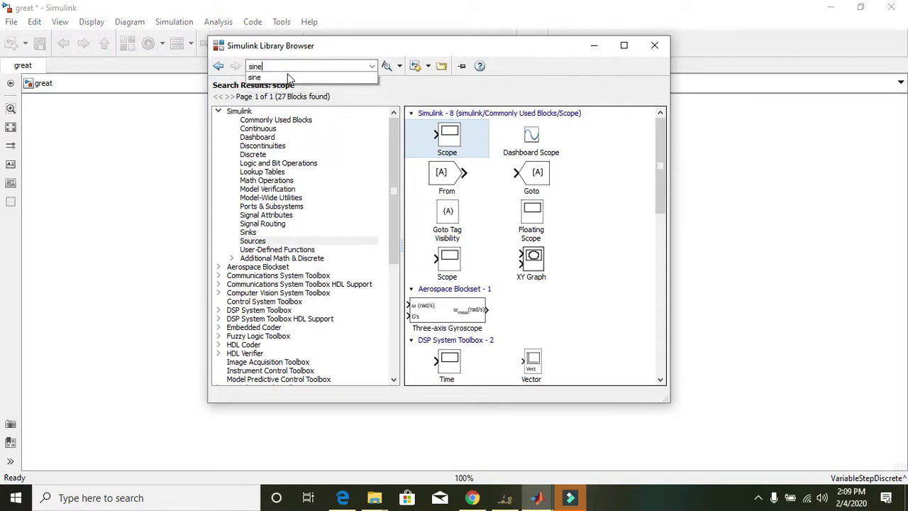
pyautogui.click(387, 66)
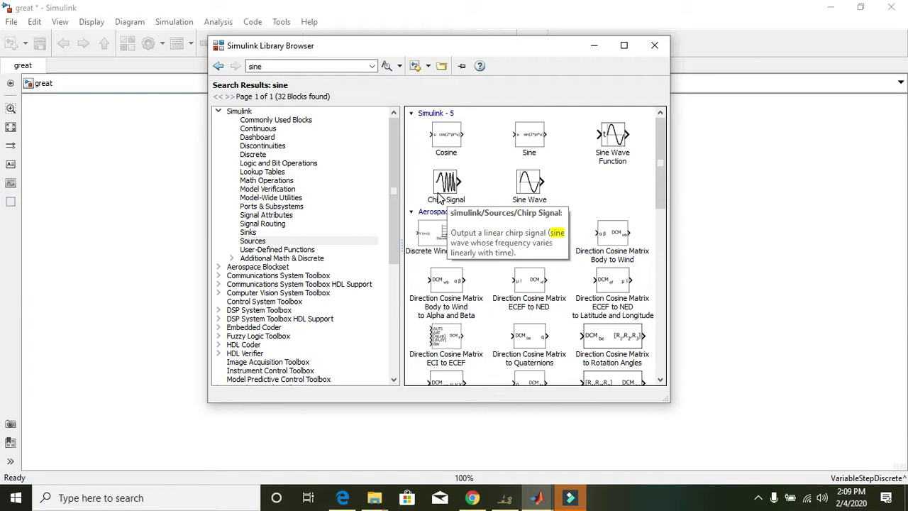
pyautogui.click(530, 186)
pyautogui.rightClick(531, 186)
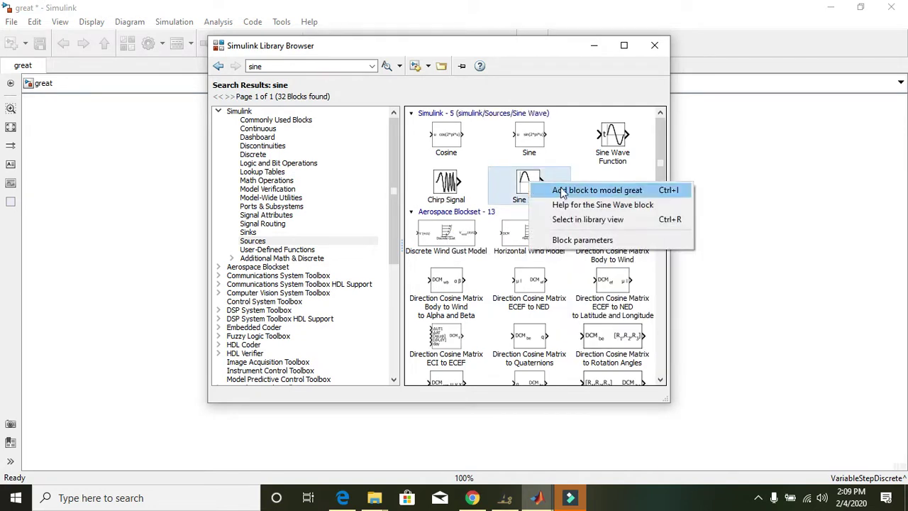
pyautogui.click(600, 192)
# Place the Sine Wave block left of the Scope, enlarged and aligned with its input
pyautogui.click(594, 48)
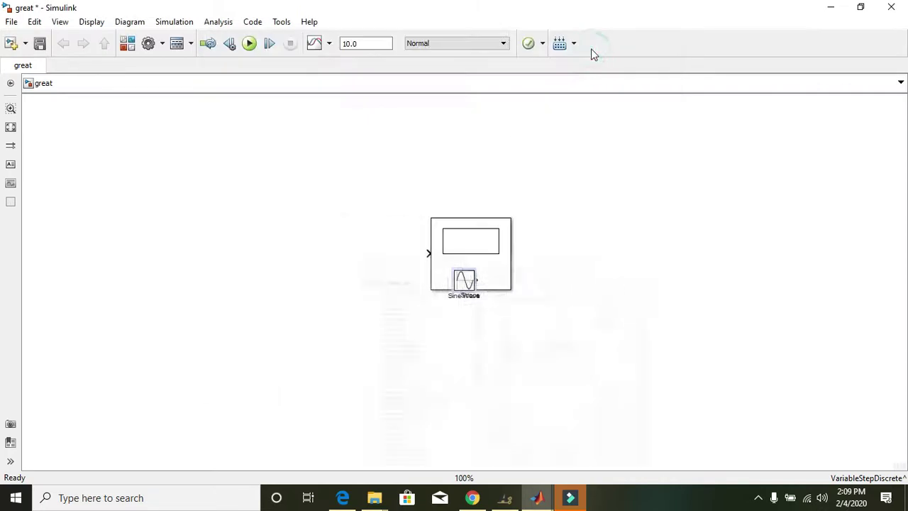
pyautogui.moveTo(468, 280)
pyautogui.mouseDown()
pyautogui.moveTo(448, 284)
pyautogui.moveTo(211, 224)
pyautogui.moveTo(268, 268)
pyautogui.mouseUp()
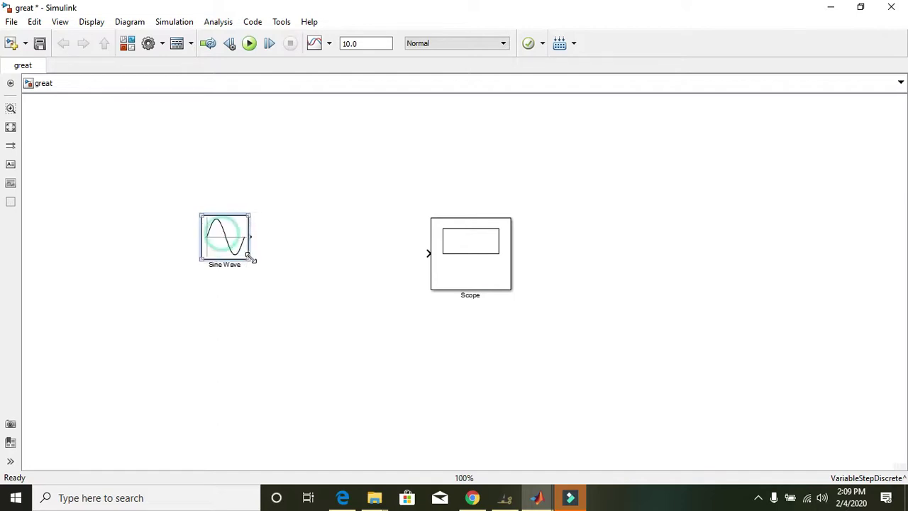
pyautogui.moveTo(246, 237); pyautogui.dragTo(247, 257)
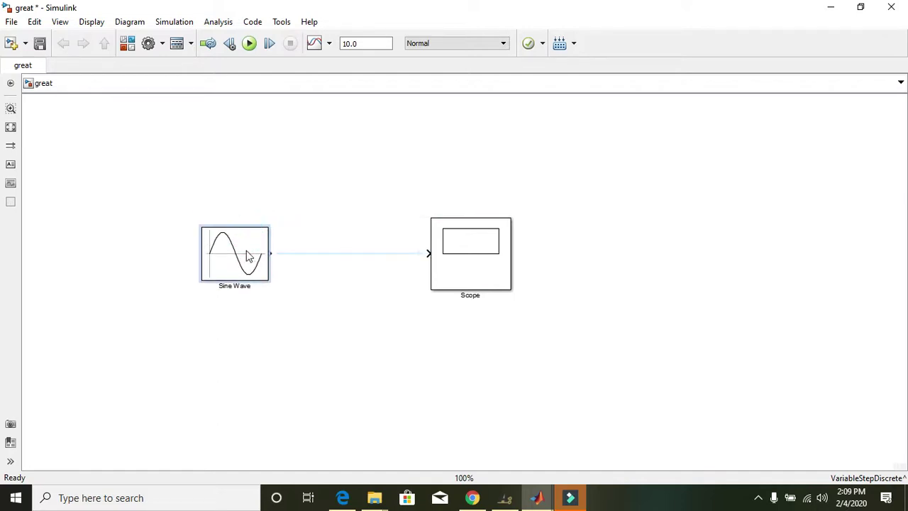
pyautogui.click(284, 286)
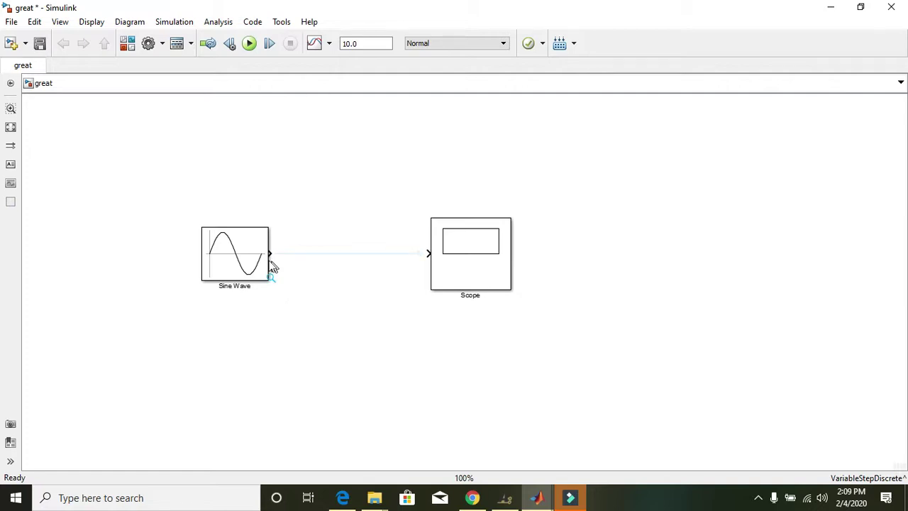
# Wire the Sine Wave output into the Scope input using the suggested connection
pyautogui.click(264, 258)
pyautogui.click(285, 256)
pyautogui.click(444, 290)
pyautogui.click(304, 279)
pyautogui.click(274, 257)
pyautogui.click(271, 256)
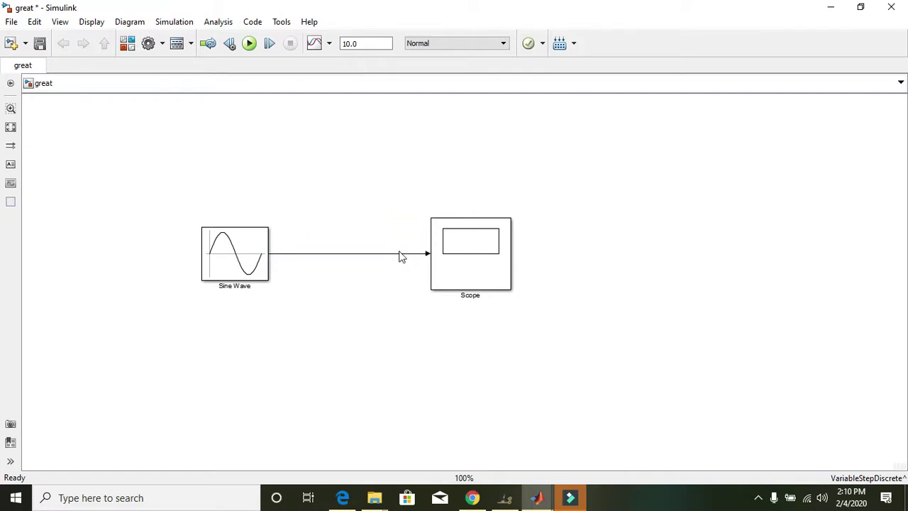
# Nudge the Scope block slightly right and run the simulation
pyautogui.click(474, 271)
pyautogui.moveTo(474, 271); pyautogui.dragTo(478, 271)
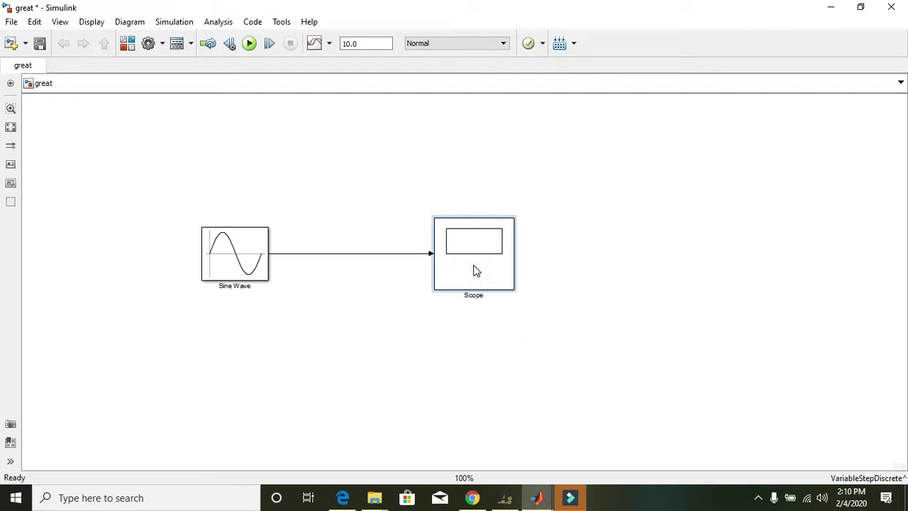
pyautogui.click(249, 44)
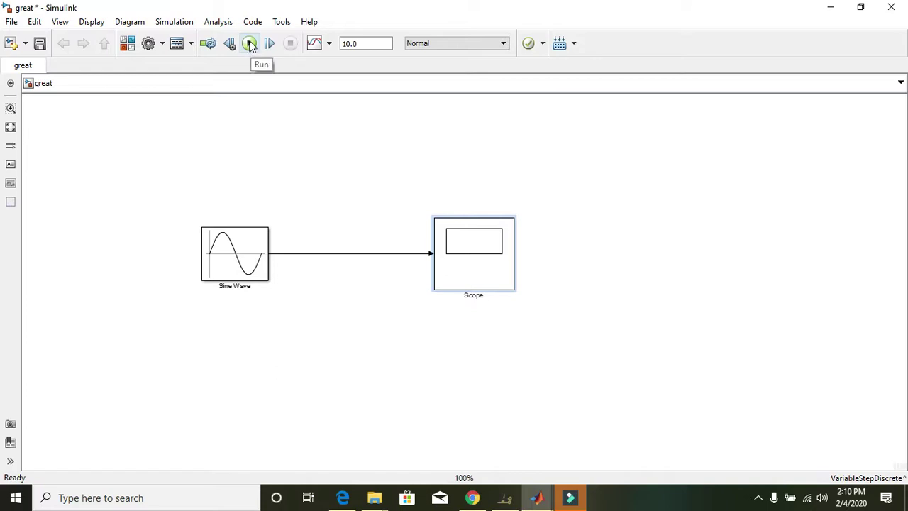
pyautogui.click(249, 44)
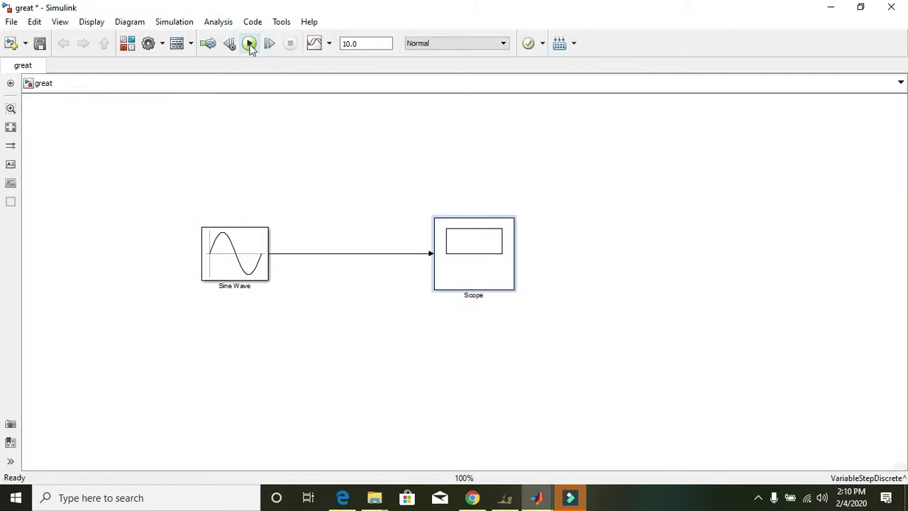
pyautogui.doubleClick(466, 256)
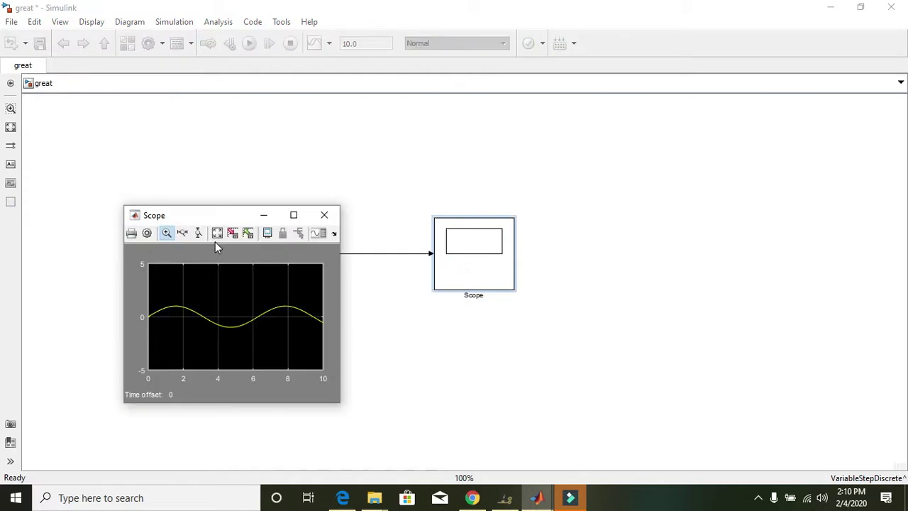
pyautogui.moveTo(208, 216); pyautogui.dragTo(529, 239)
pyautogui.moveTo(680, 211); pyautogui.dragTo(625, 192)
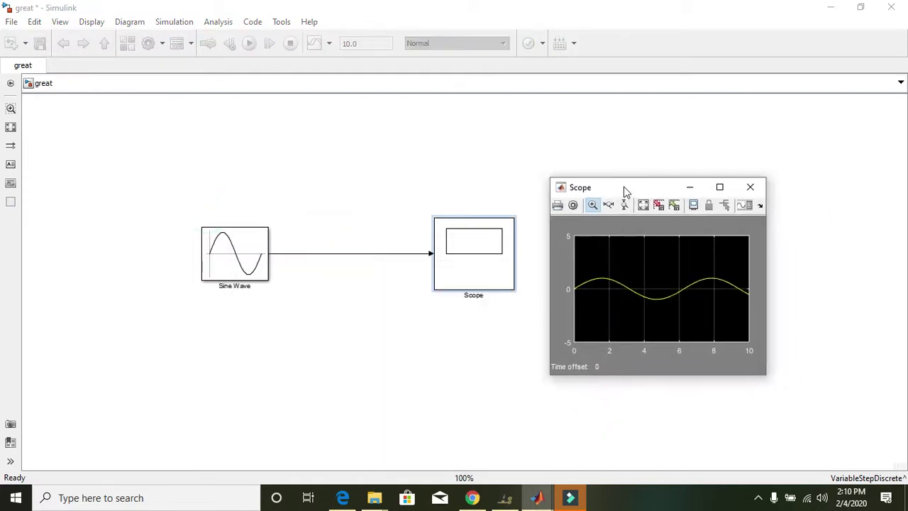
pyautogui.click(633, 208)
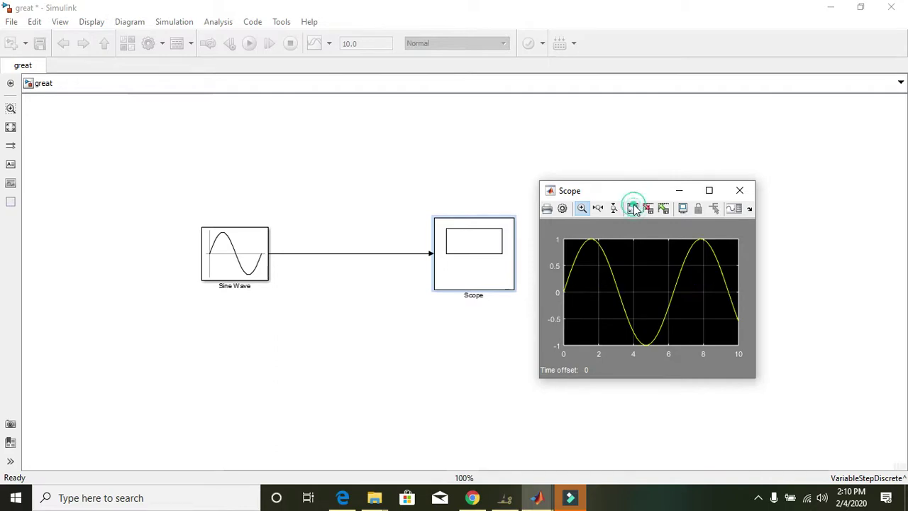
pyautogui.moveTo(634, 195); pyautogui.dragTo(634, 183)
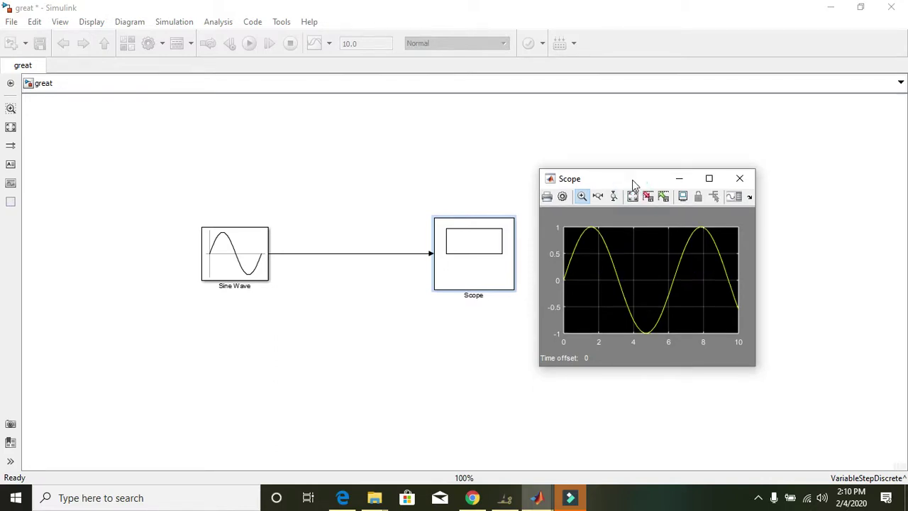
pyautogui.click(632, 180)
pyautogui.moveTo(636, 183); pyautogui.dragTo(632, 180)
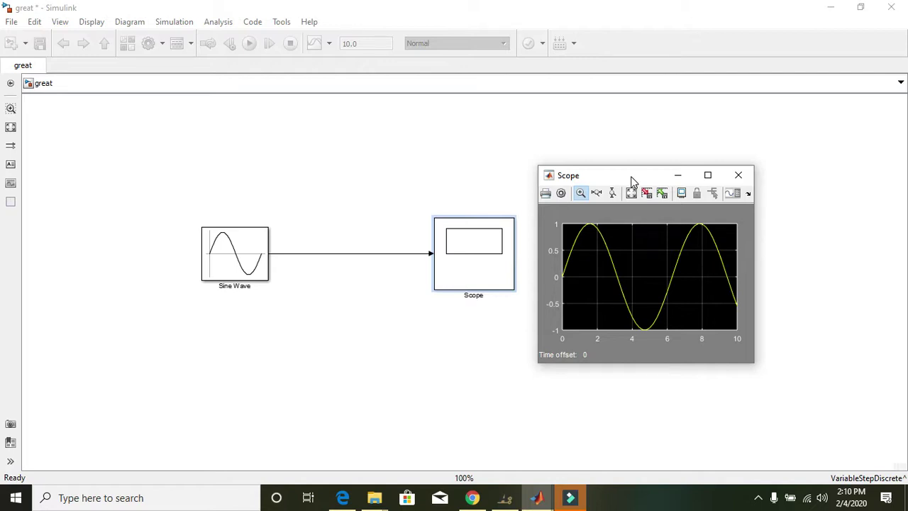
pyautogui.moveTo(632, 181); pyautogui.dragTo(627, 173)
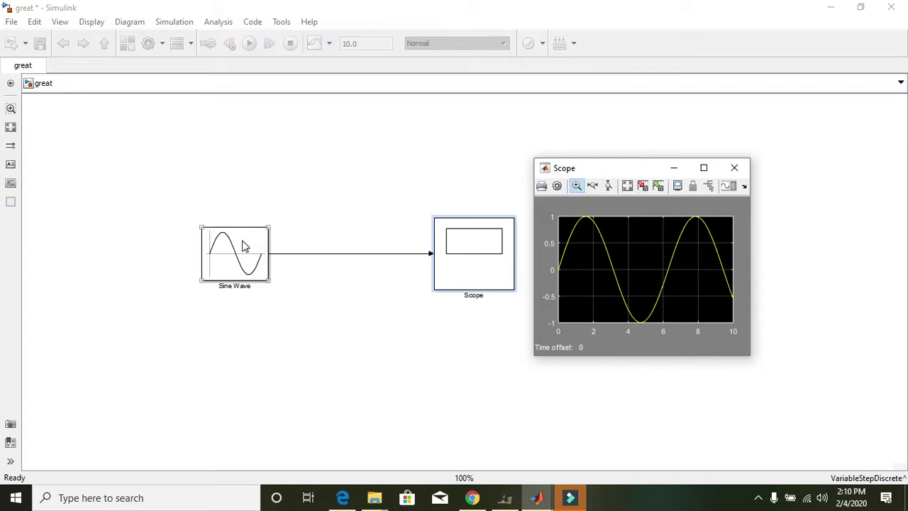
pyautogui.click(736, 170)
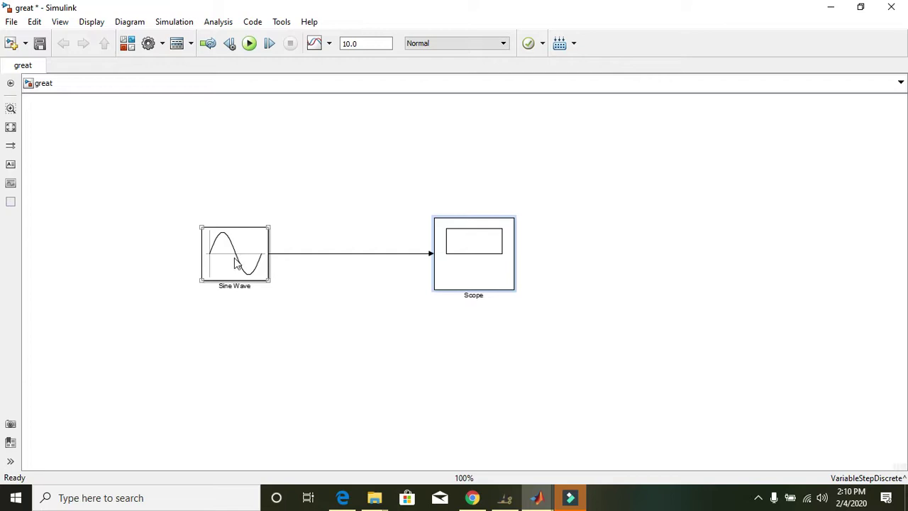
# Change the Sine Wave frequency from 1 to 100 rad/sec and rerun the simulation
pyautogui.doubleClick(238, 263)
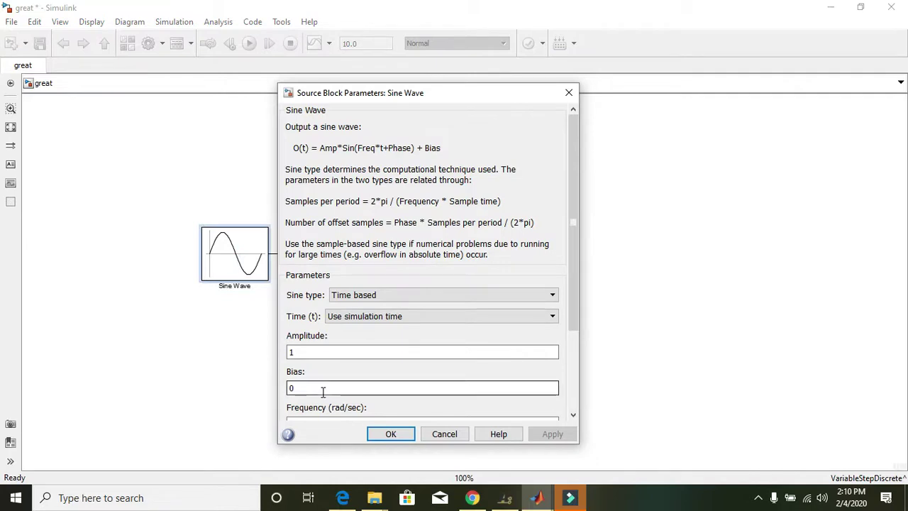
pyautogui.click(574, 397)
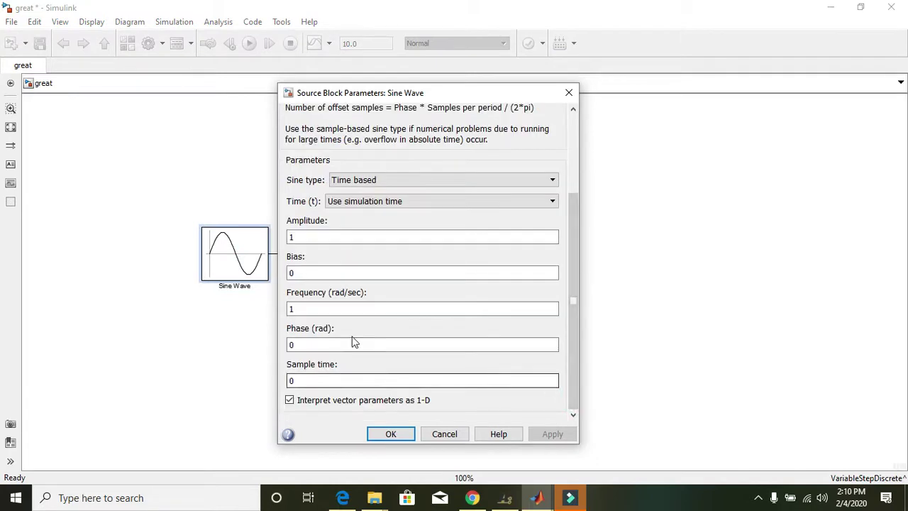
pyautogui.click(328, 309)
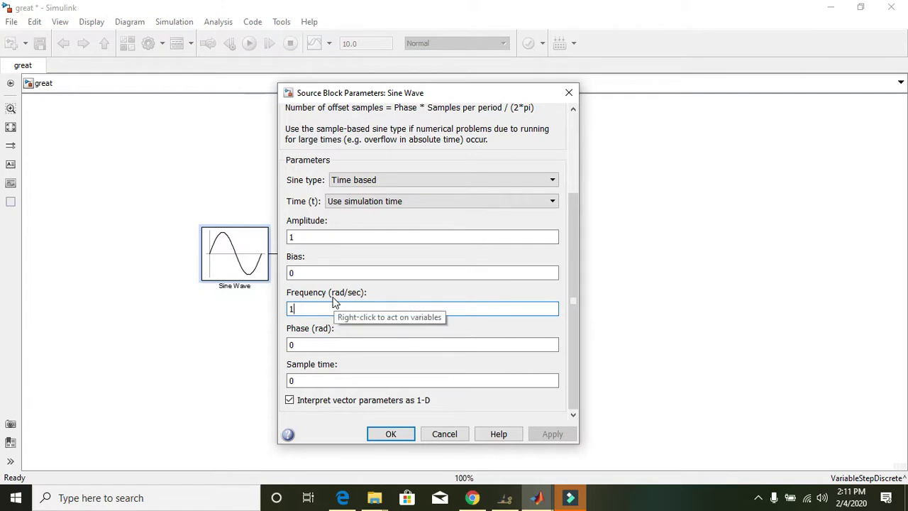
pyautogui.write('00')
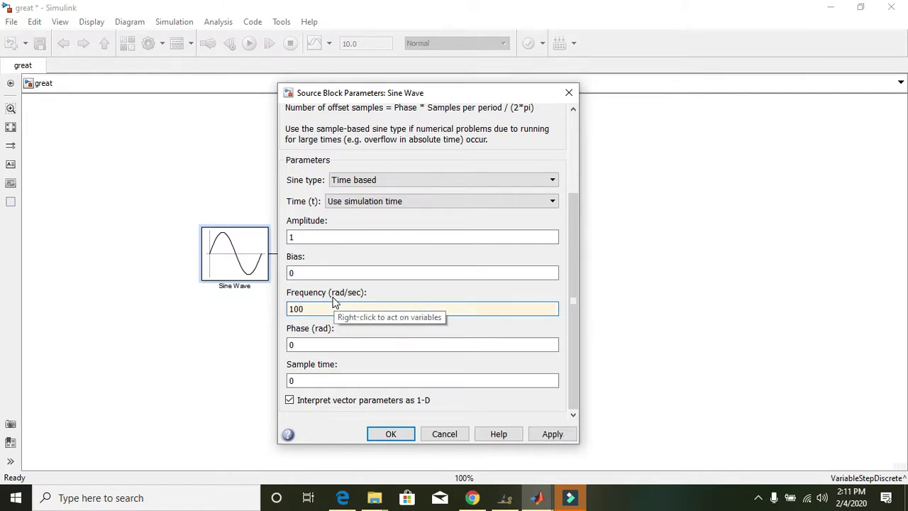
pyautogui.click(390, 435)
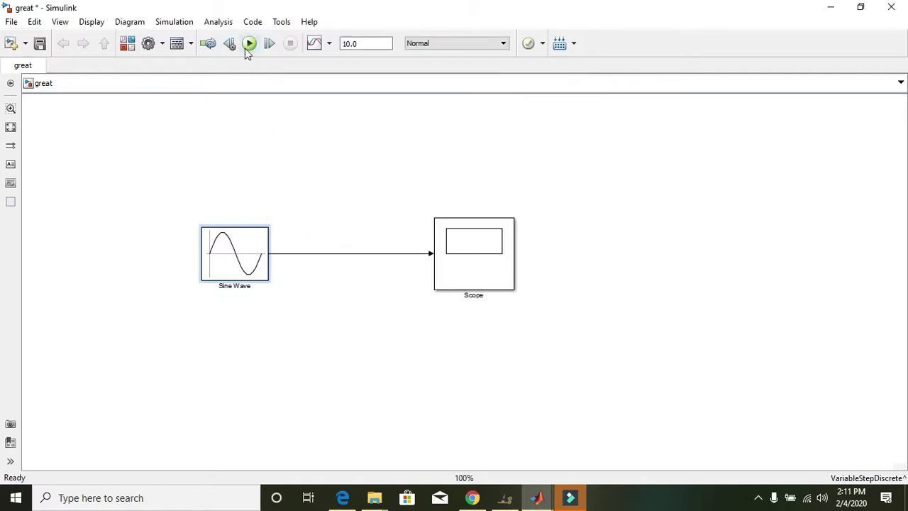
pyautogui.click(249, 44)
pyautogui.click(470, 264)
pyautogui.doubleClick(473, 259)
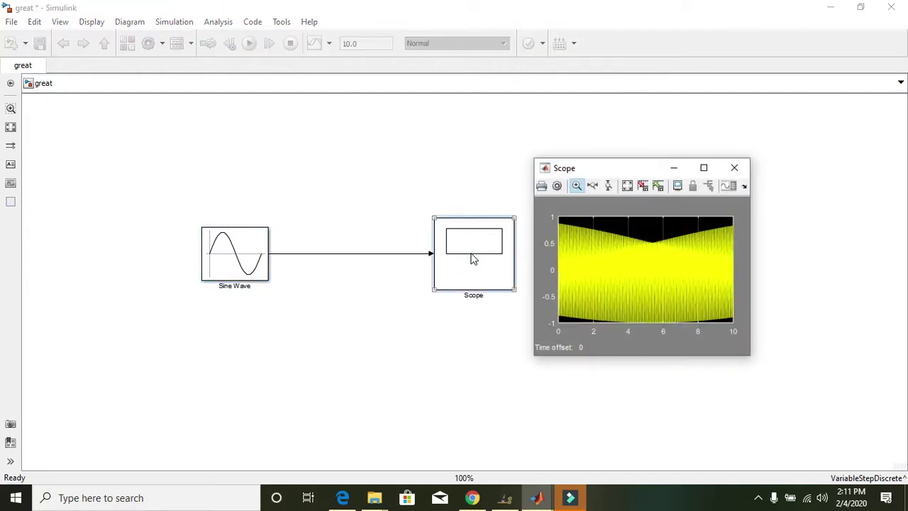
pyautogui.doubleClick(621, 168)
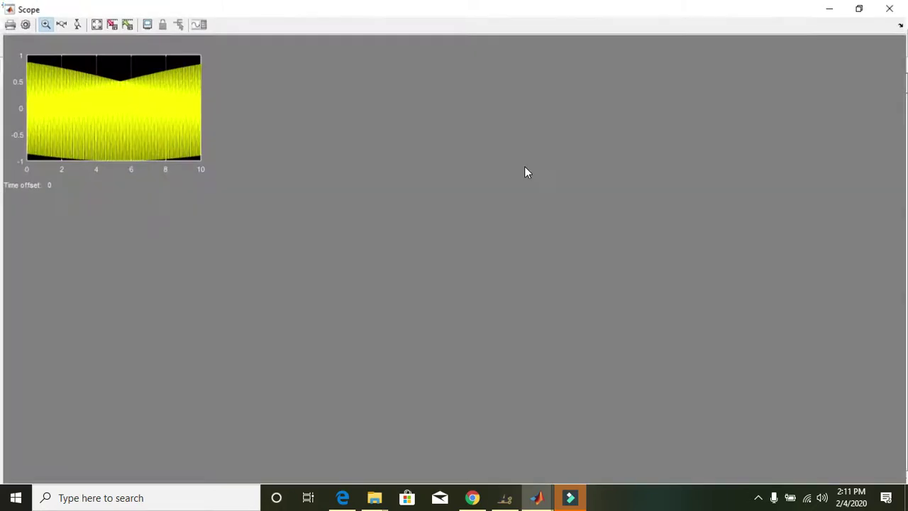
pyautogui.click(97, 25)
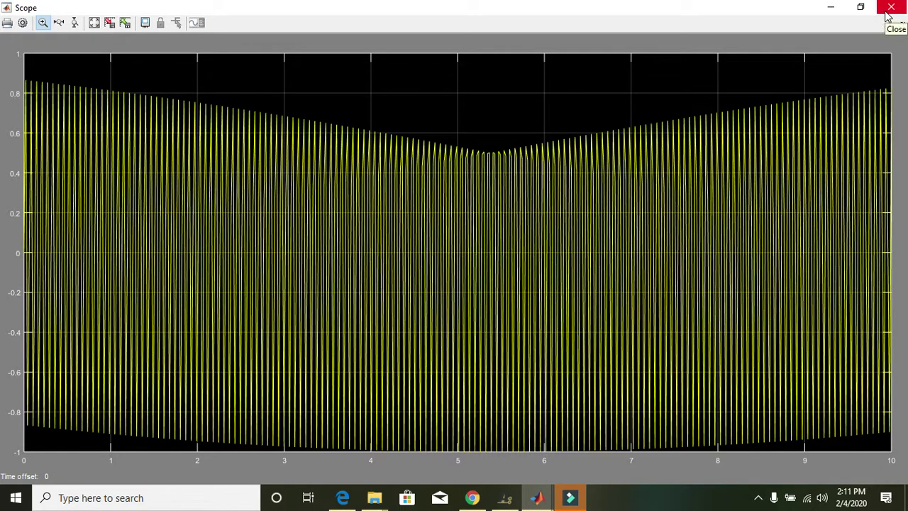
pyautogui.click(891, 8)
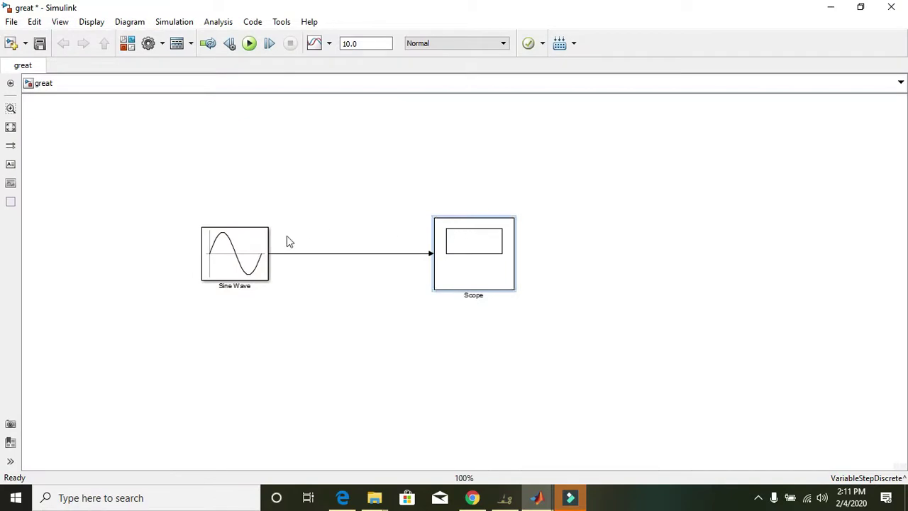
pyautogui.click(266, 240)
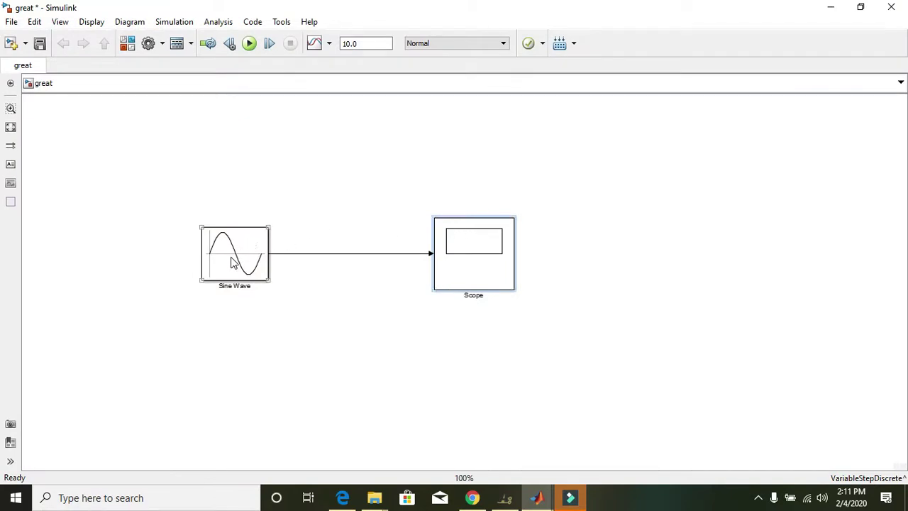